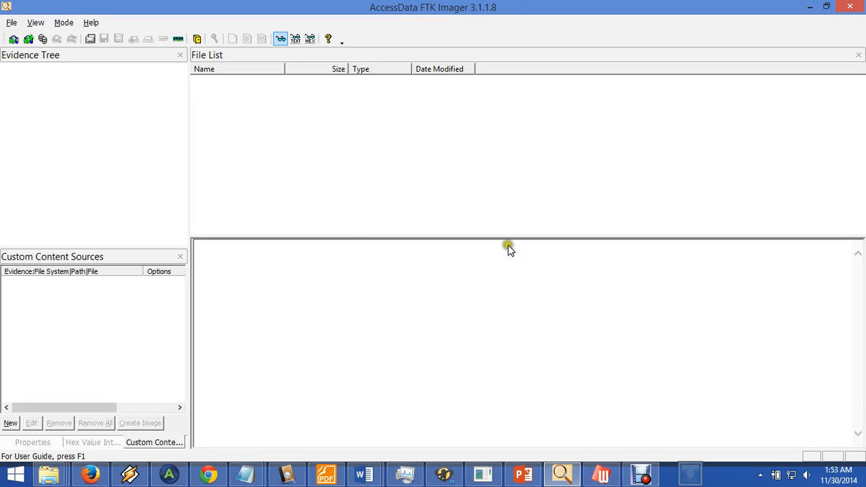
# - Begin a disk image with the physical drive PHYSICALDRIVE1, the hp v220w 8GB USB device, as the source
pyautogui.click(11, 24)
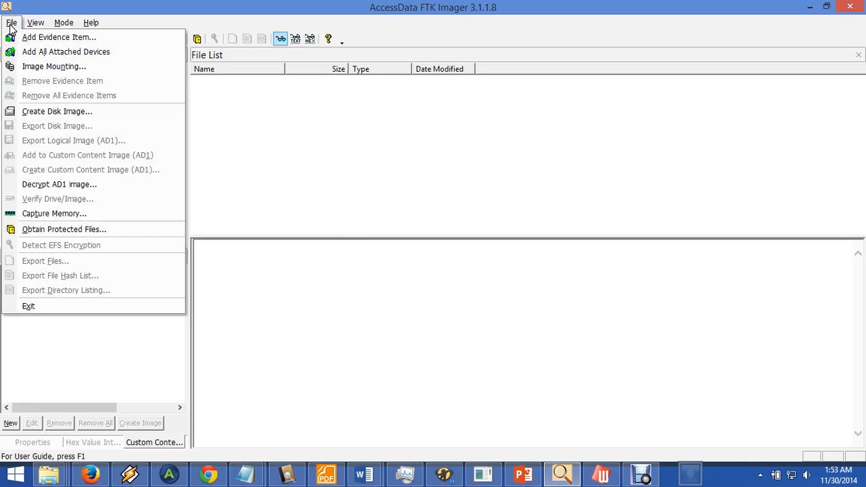
pyautogui.click(60, 112)
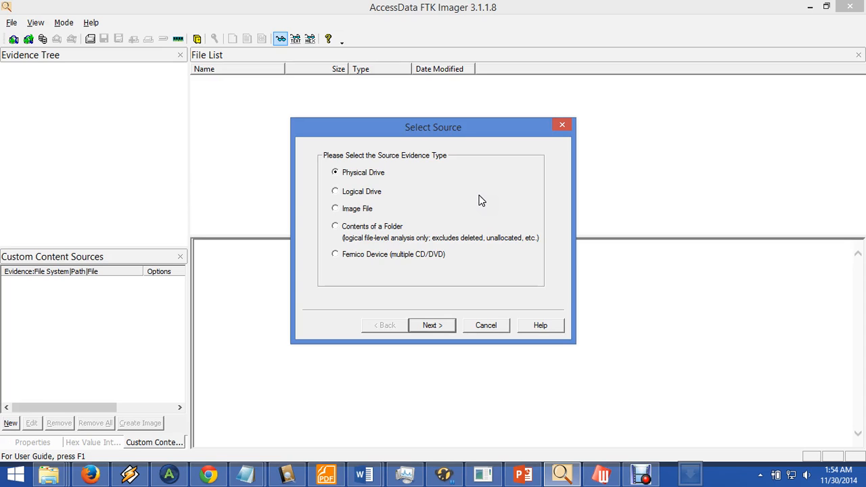
pyautogui.click(433, 325)
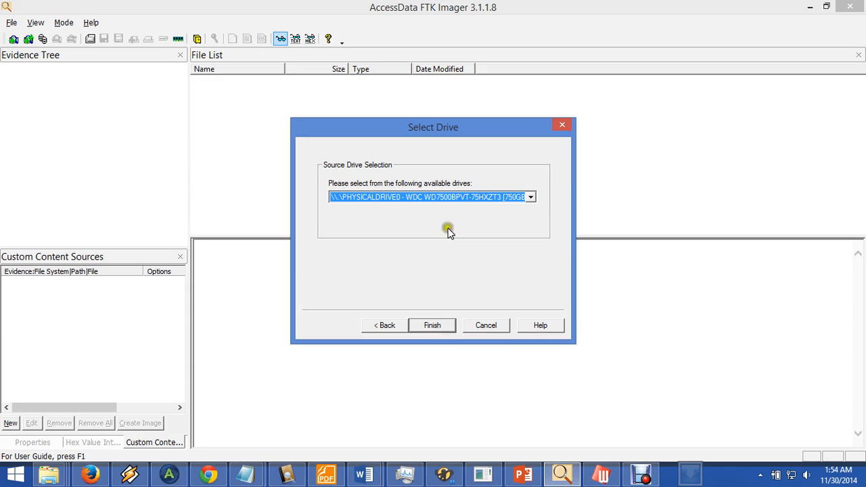
pyautogui.click(529, 196)
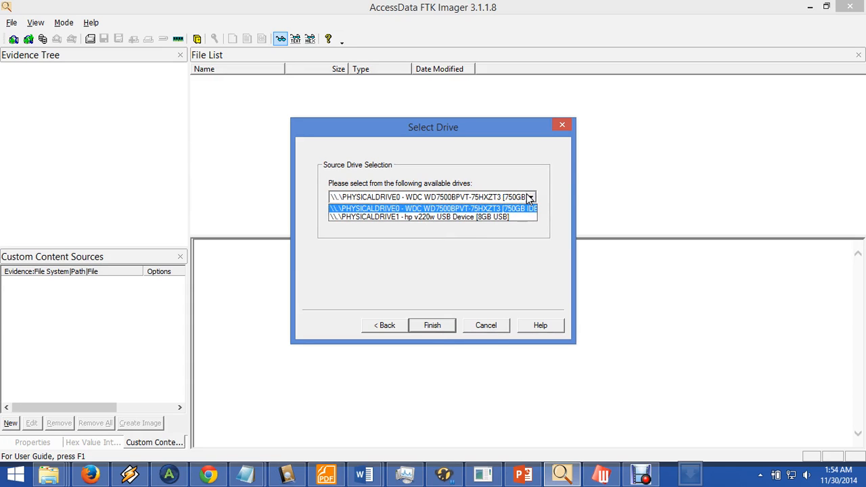
pyautogui.click(467, 217)
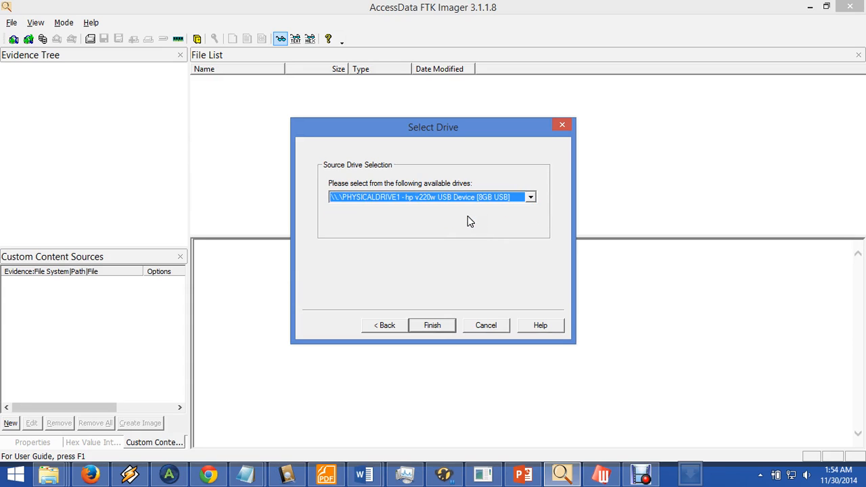
pyautogui.click(433, 326)
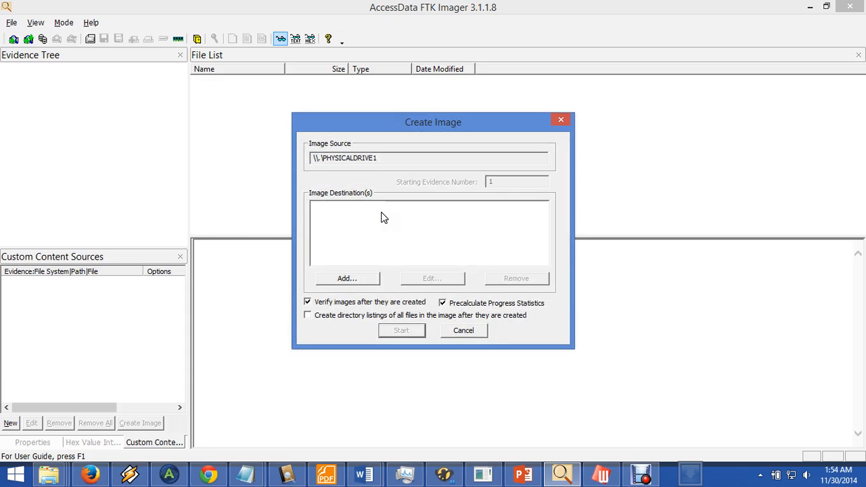
# - Add an image destination of type AFF and leave the evidence item information blank
pyautogui.click(348, 278)
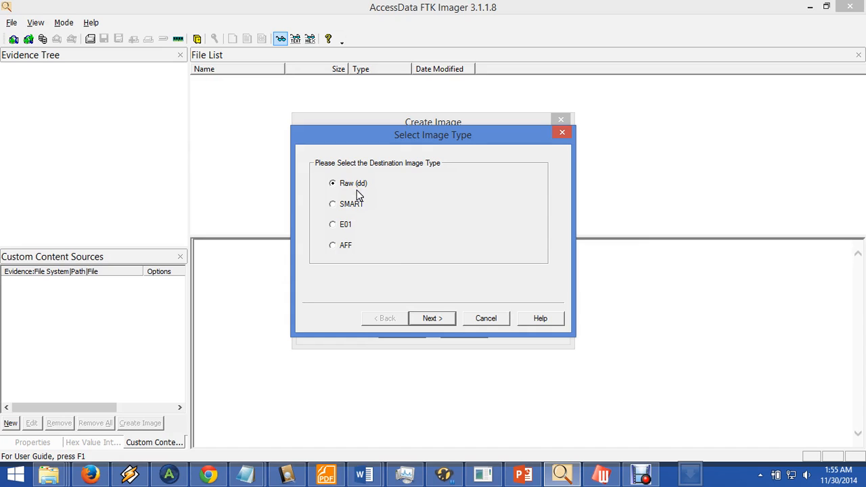
pyautogui.click(400, 210)
pyautogui.moveTo(355, 228); pyautogui.dragTo(331, 224)
pyautogui.click(383, 235)
pyautogui.click(332, 246)
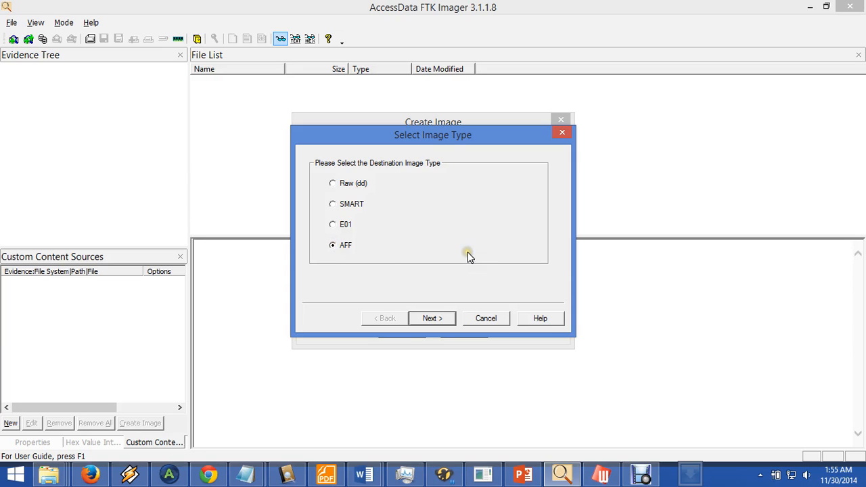
pyautogui.click(443, 322)
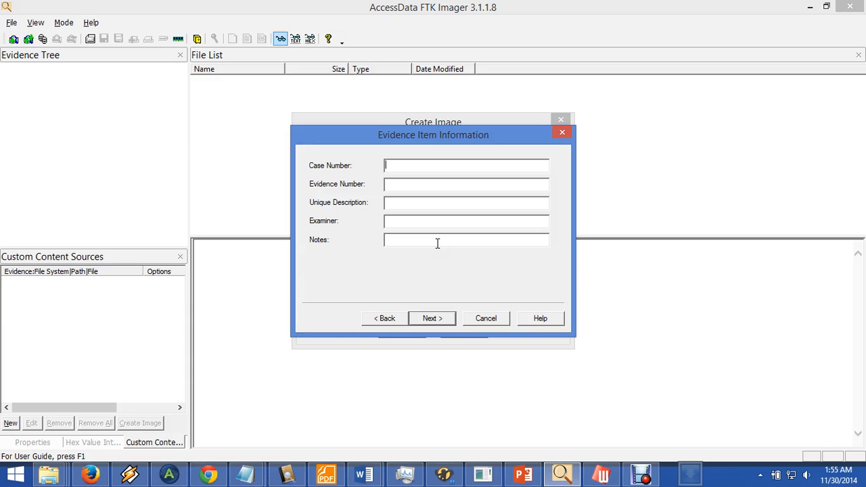
pyautogui.click(439, 317)
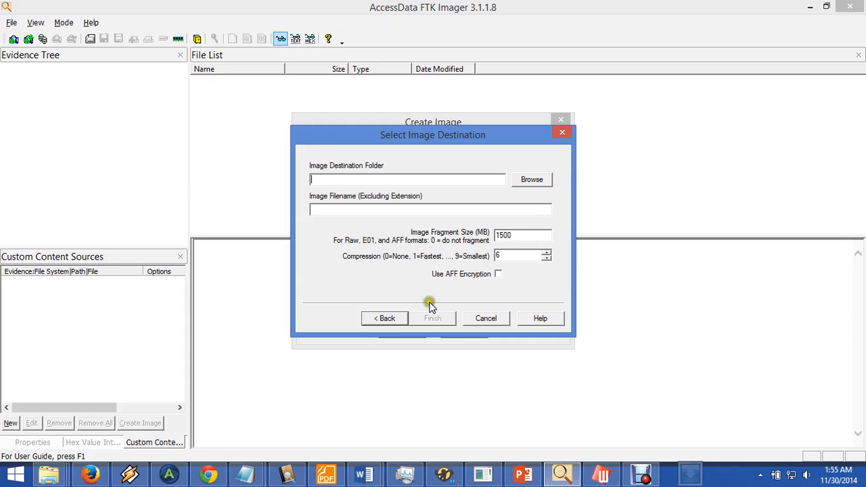
# - Set the image destination folder to H:\Assignment
pyautogui.click(530, 182)
pyautogui.click(532, 183)
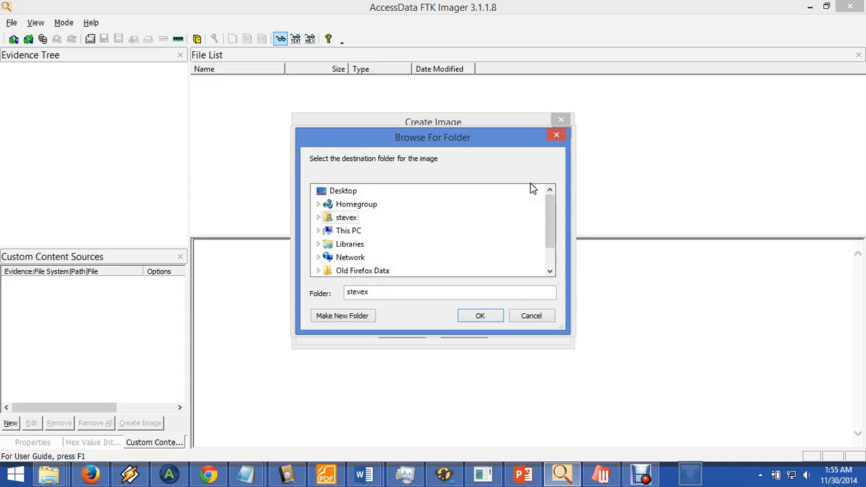
pyautogui.moveTo(546, 221); pyautogui.dragTo(549, 247)
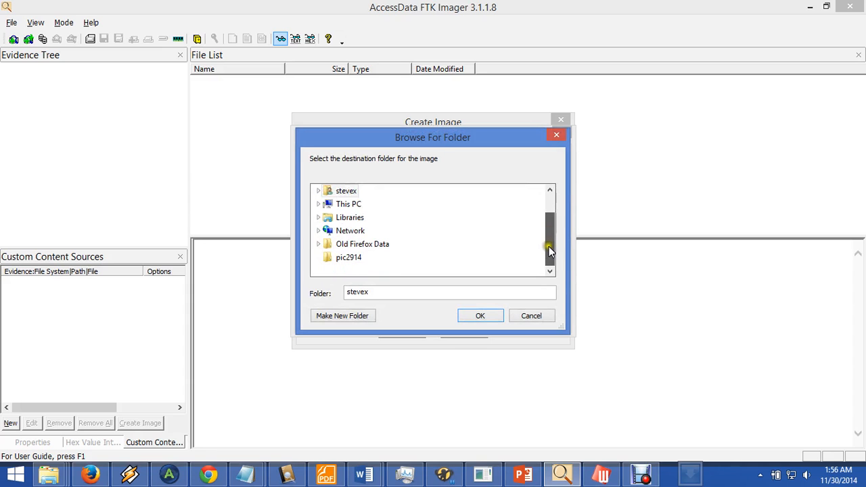
pyautogui.click(318, 204)
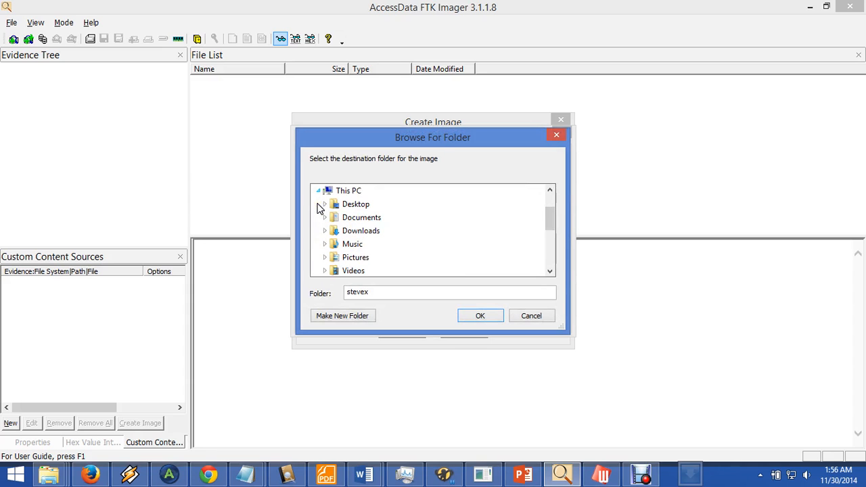
pyautogui.moveTo(549, 217); pyautogui.dragTo(552, 237)
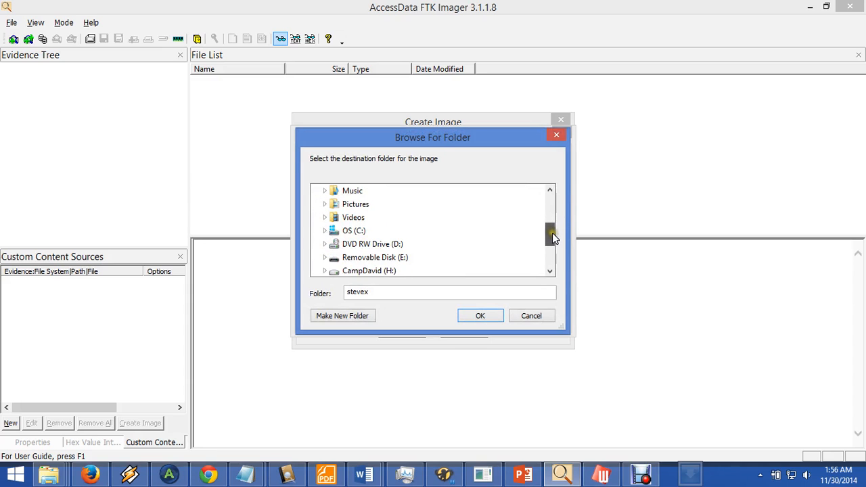
pyautogui.click(323, 271)
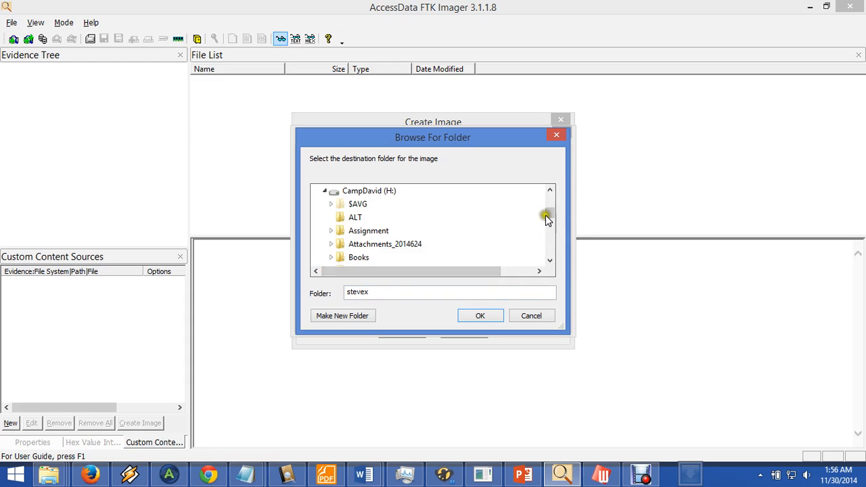
pyautogui.doubleClick(374, 232)
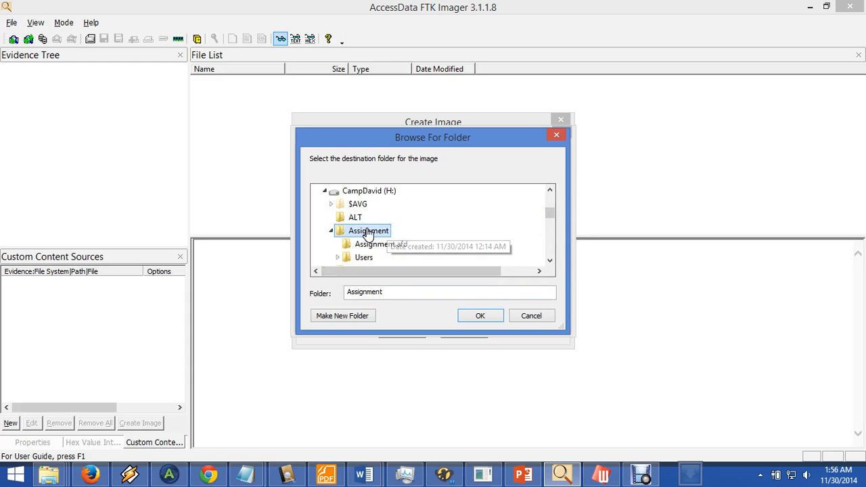
pyautogui.click(478, 316)
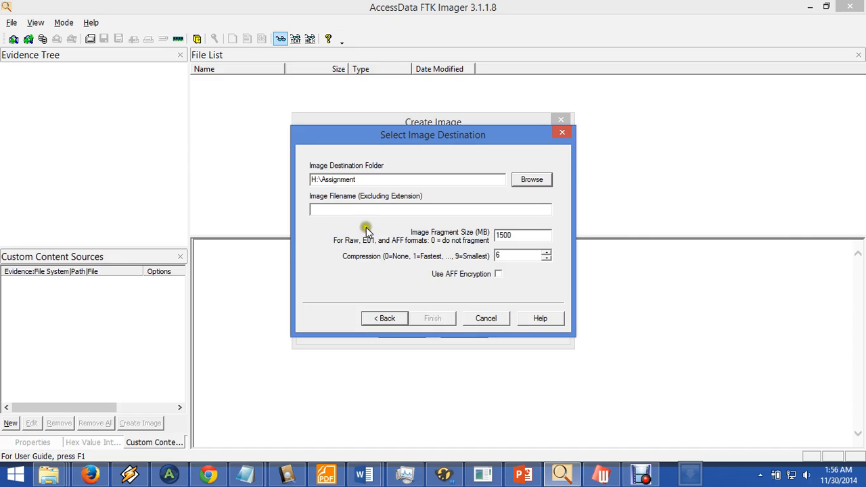
# - Name the image file Assignment, enable AFF encryption, and accept the destination despite the possible overwrite
pyautogui.click(319, 209)
pyautogui.write('Assi')
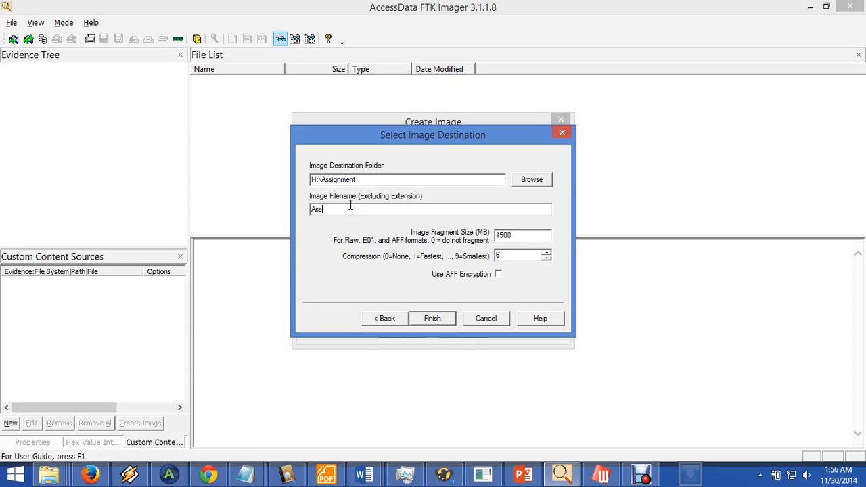
pyautogui.write('gnment')
pyautogui.click(498, 274)
pyautogui.click(437, 318)
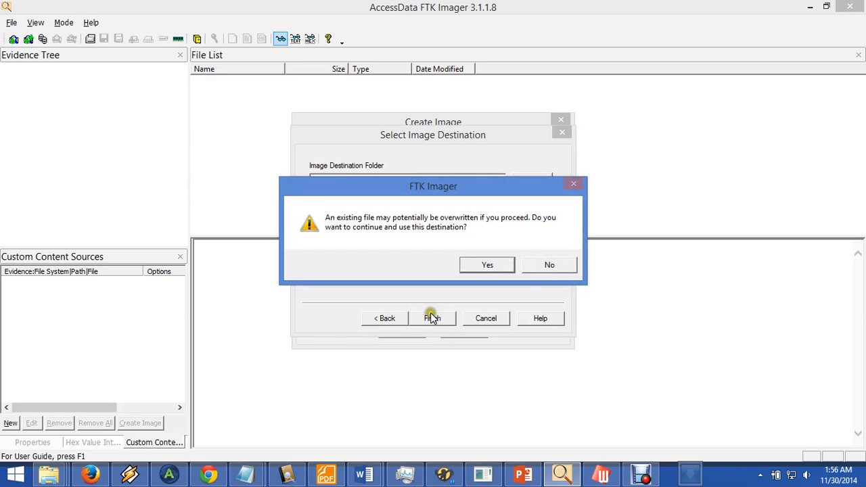
pyautogui.click(498, 270)
# - Enter the AFF encryption password with Show password enabled and confirm it for the image
pyautogui.click(402, 228)
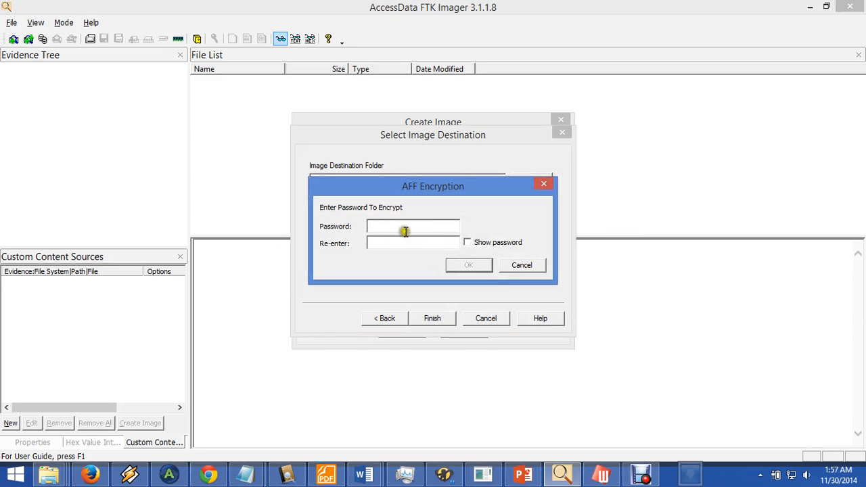
pyautogui.write('********')
pyautogui.click(406, 242)
pyautogui.write('********')
pyautogui.click(474, 242)
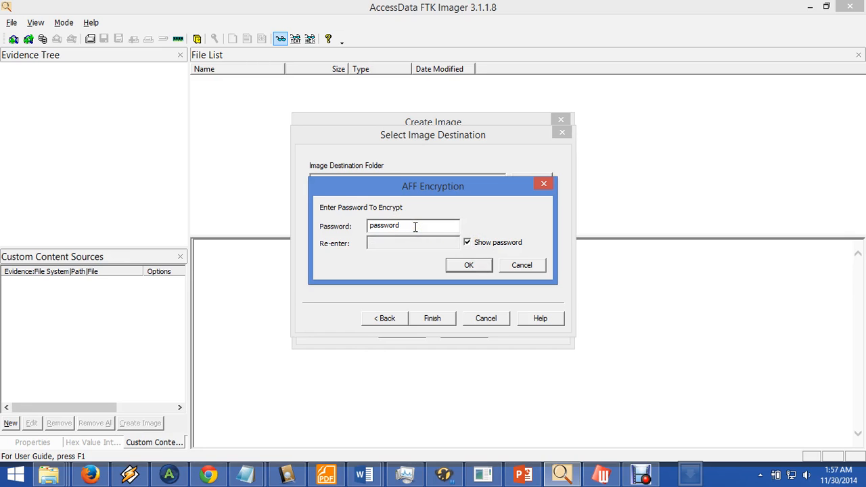
pyautogui.click(458, 265)
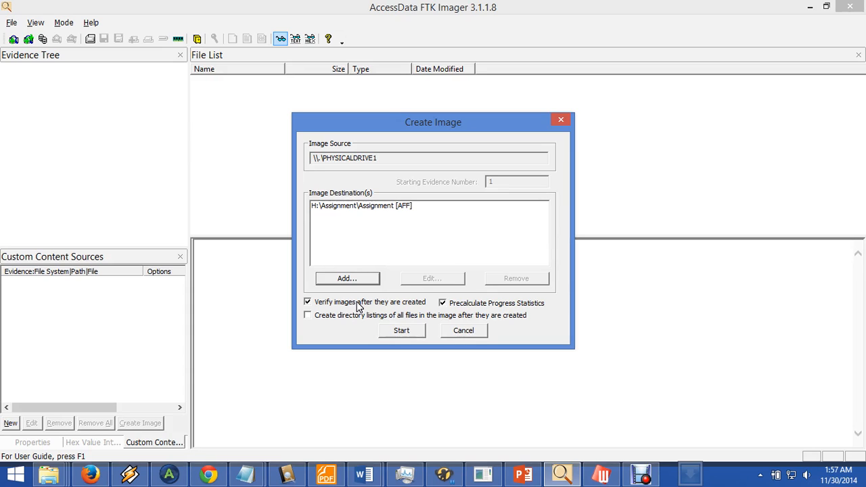
# - Start creating the disk image and minimize its progress window
pyautogui.click(395, 327)
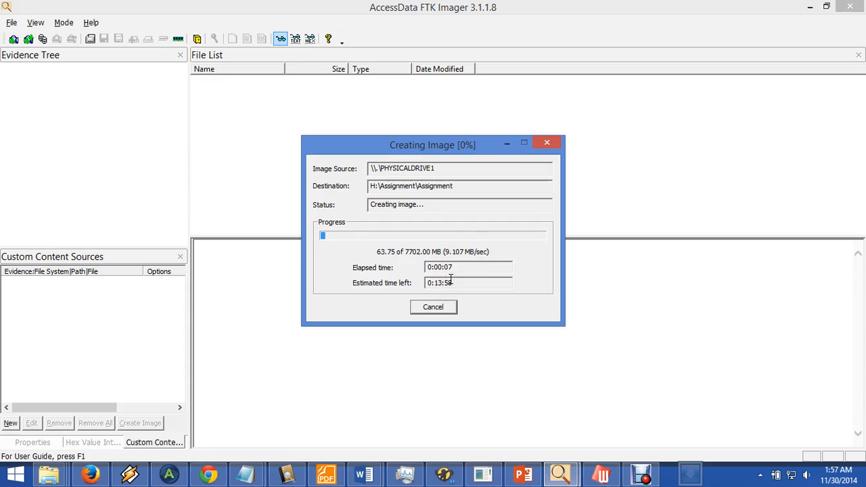
pyautogui.click(504, 143)
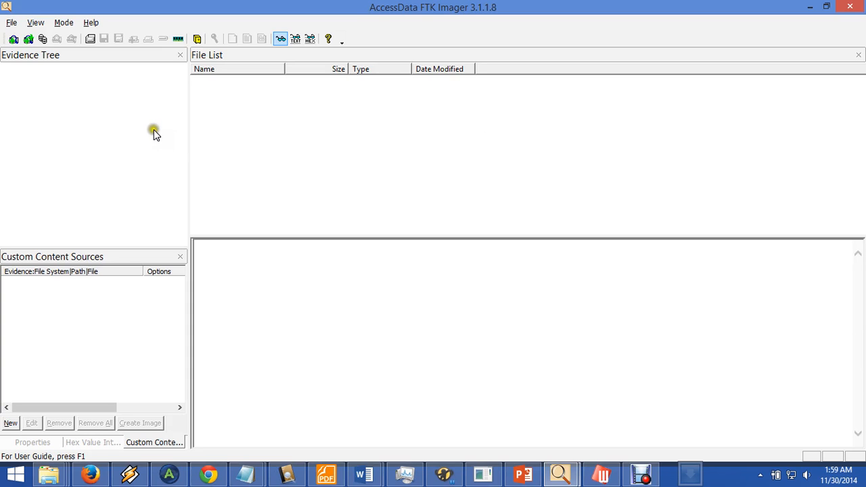
# - Open a memory capture and set its destination path to H:\ALT
pyautogui.click(12, 23)
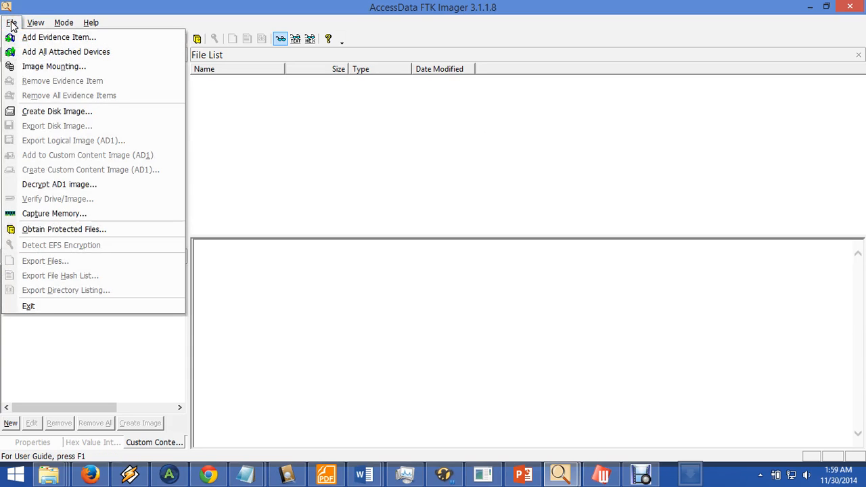
pyautogui.click(49, 213)
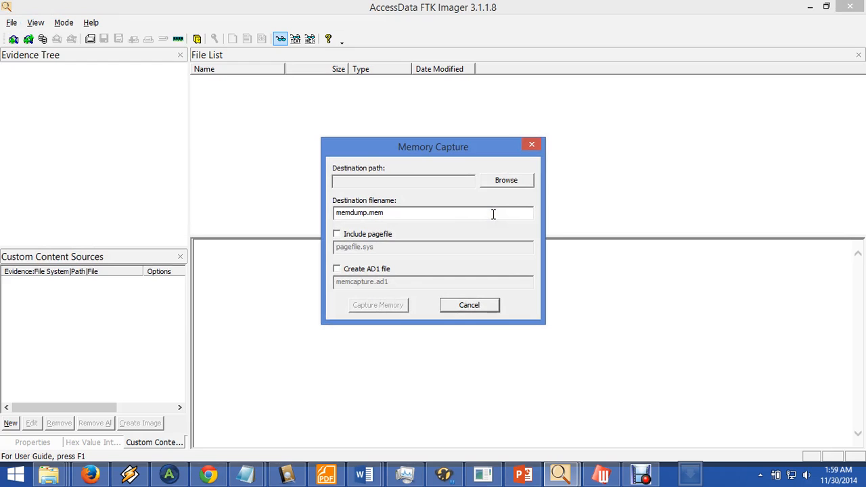
pyautogui.click(500, 184)
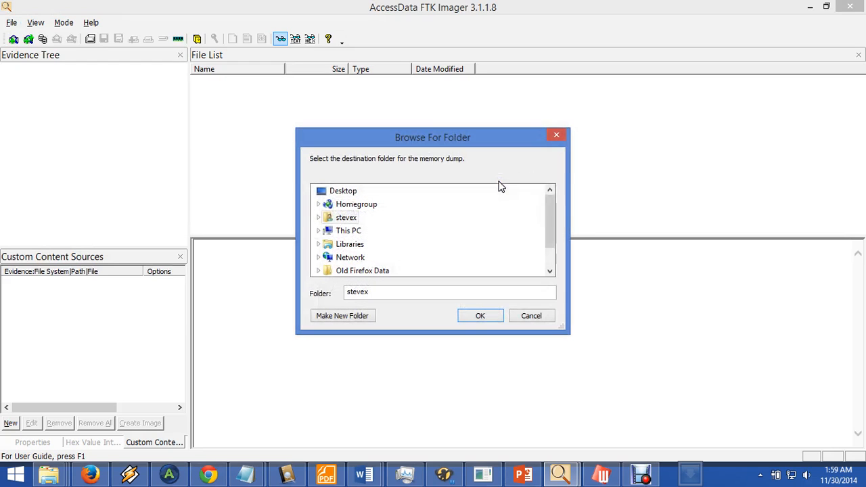
pyautogui.moveTo(547, 215); pyautogui.dragTo(546, 240)
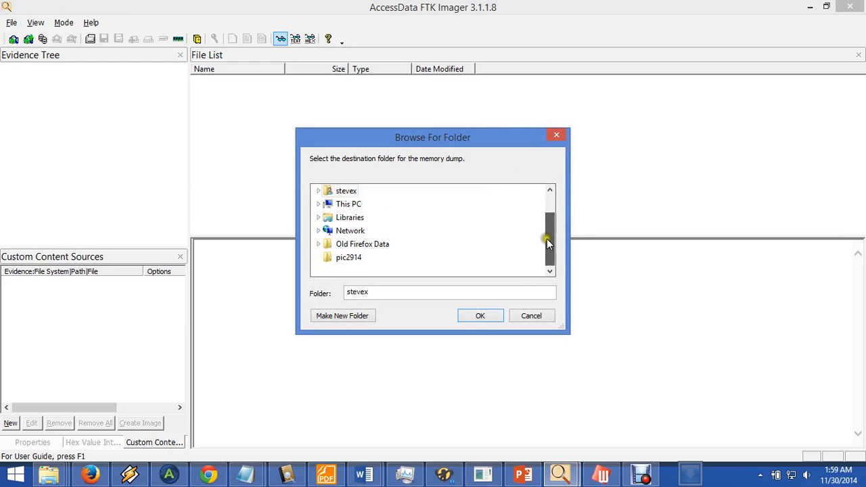
pyautogui.click(319, 204)
pyautogui.moveTo(550, 226); pyautogui.dragTo(550, 245)
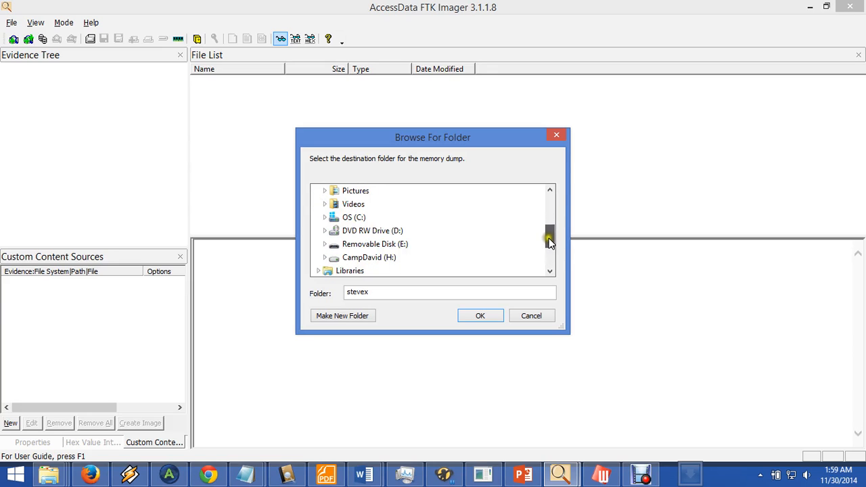
pyautogui.click(325, 257)
pyautogui.click(355, 218)
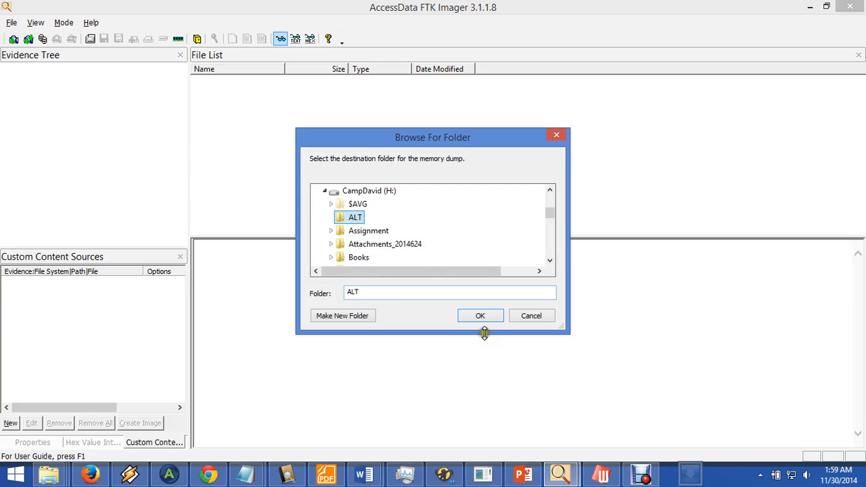
pyautogui.click(477, 317)
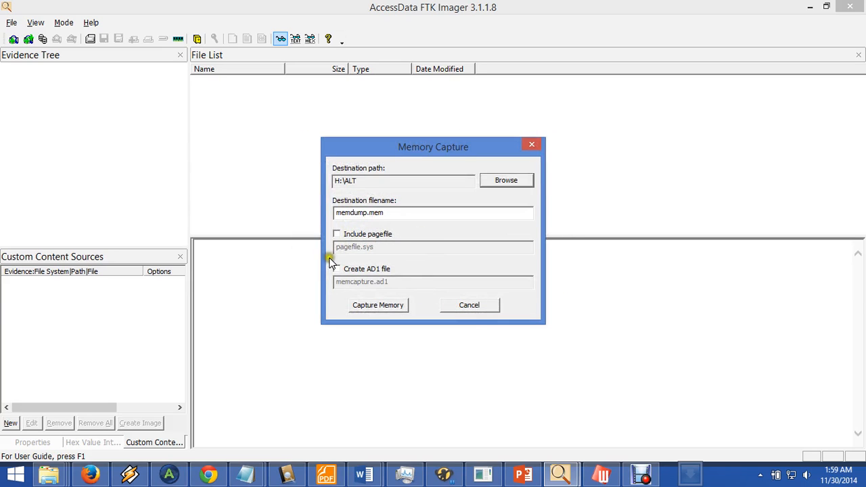
# - Include the pagefile and an AD1 file in the memory capture, and start capturing
pyautogui.click(336, 234)
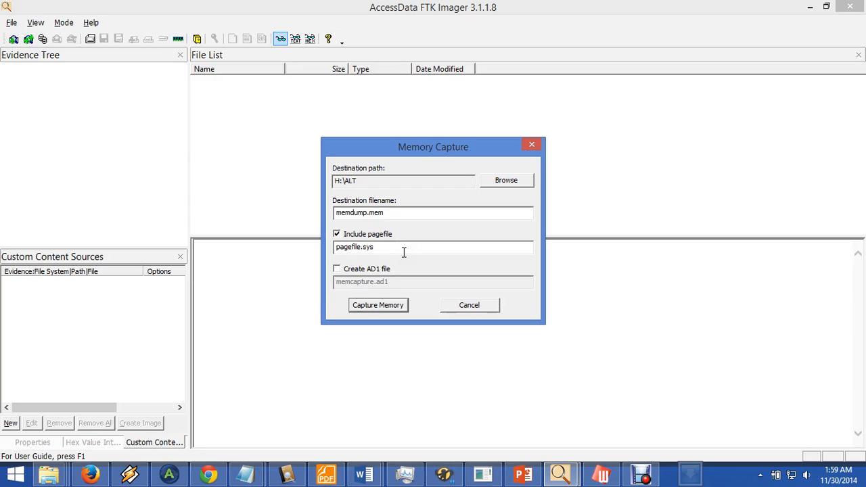
pyautogui.click(338, 270)
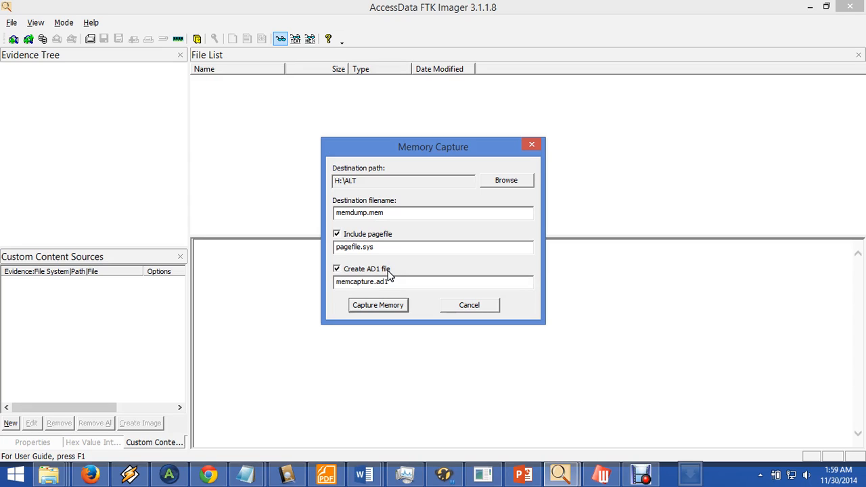
pyautogui.click(375, 306)
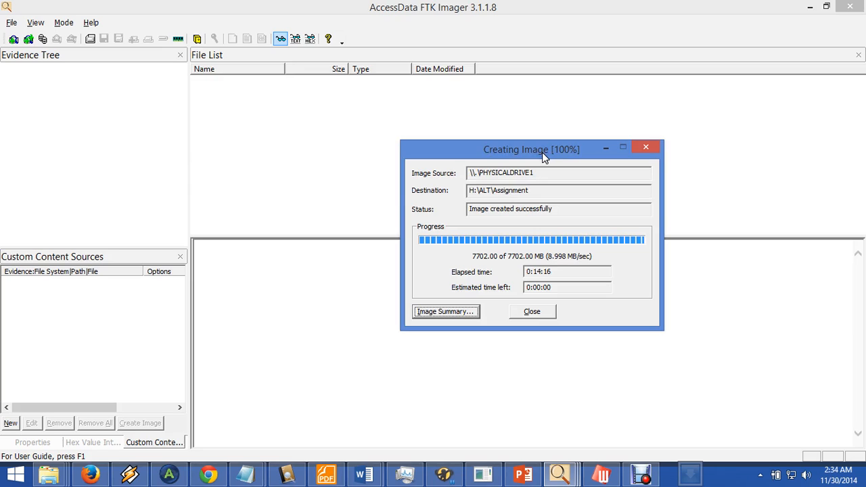
# - Move the Creating Image progress window toward the middle of the workspace
pyautogui.click(532, 156)
pyautogui.moveTo(531, 156); pyautogui.dragTo(395, 158)
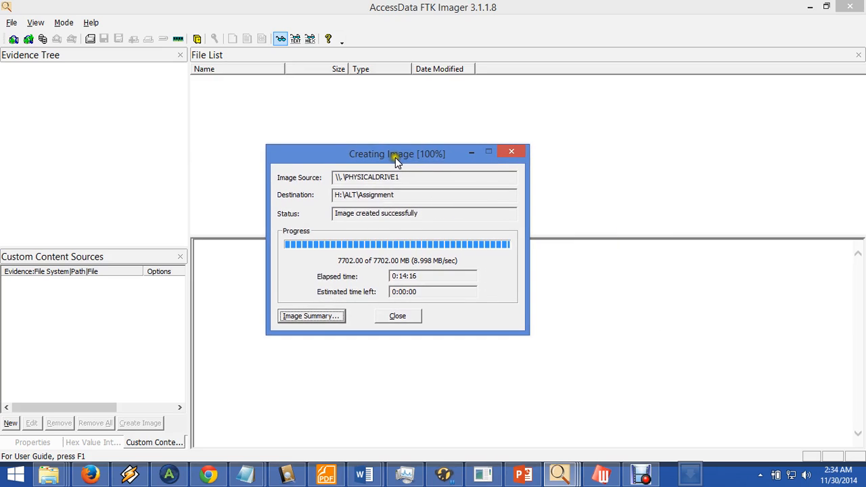
# - Compare the computed MD5 checksum with the verification MD5 checksum in the image summary, and close the summary and the Creating Image window
pyautogui.click(341, 315)
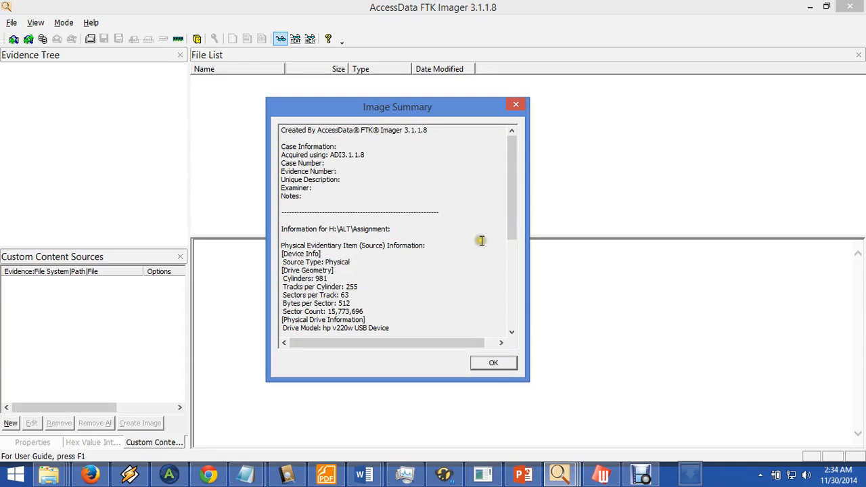
pyautogui.moveTo(514, 225); pyautogui.dragTo(522, 344)
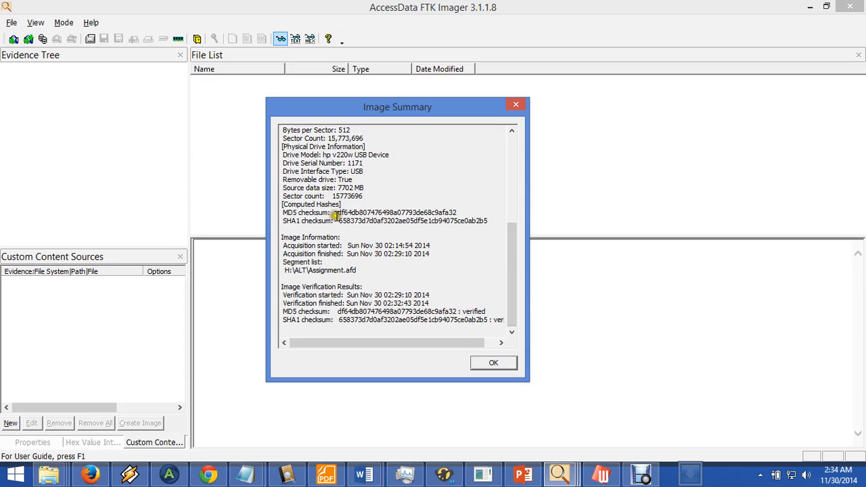
pyautogui.moveTo(335, 214); pyautogui.dragTo(463, 213)
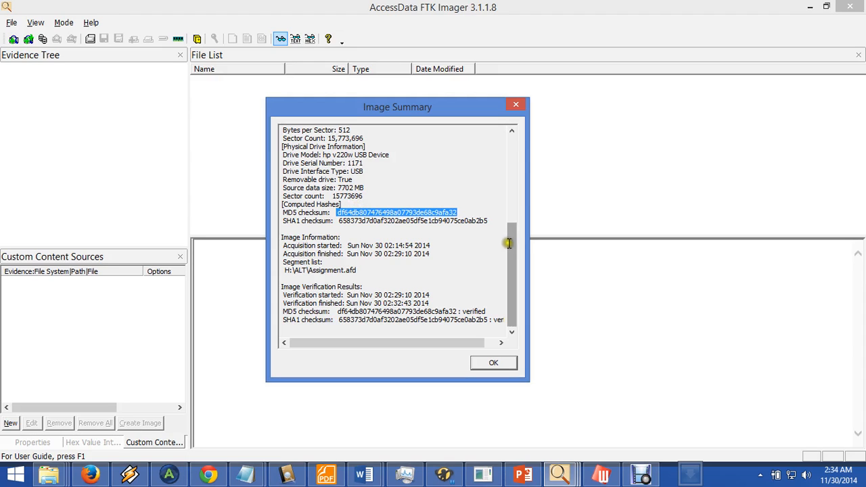
pyautogui.moveTo(338, 315); pyautogui.dragTo(459, 311)
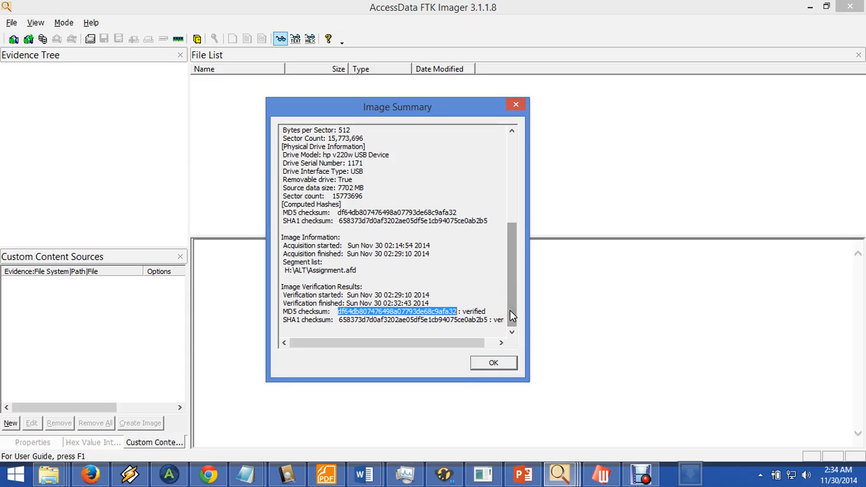
pyautogui.click(495, 362)
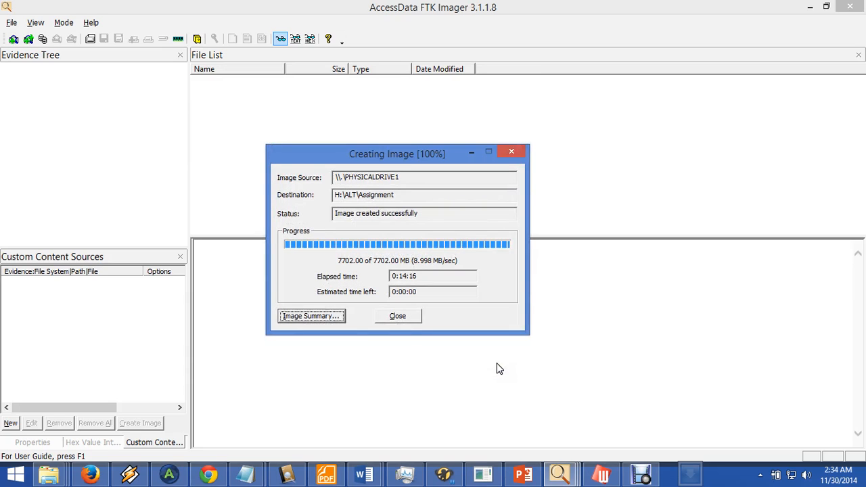
pyautogui.click(396, 315)
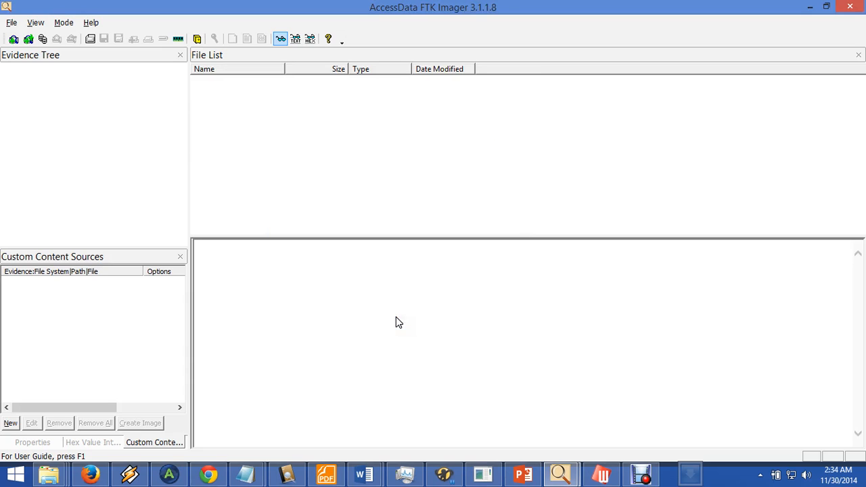